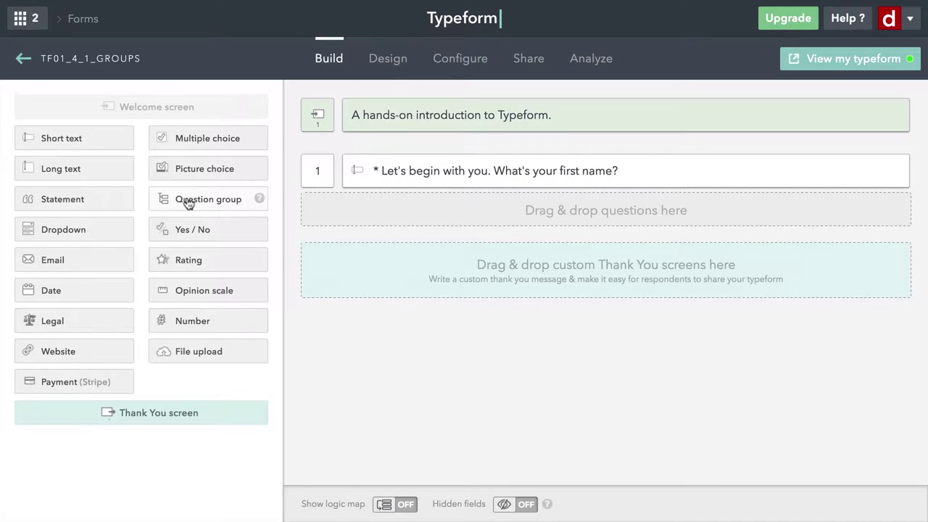
Add question group 2 worded 'How much do you like...' with no continue button, and save it.
drag(187, 203, 376, 213)
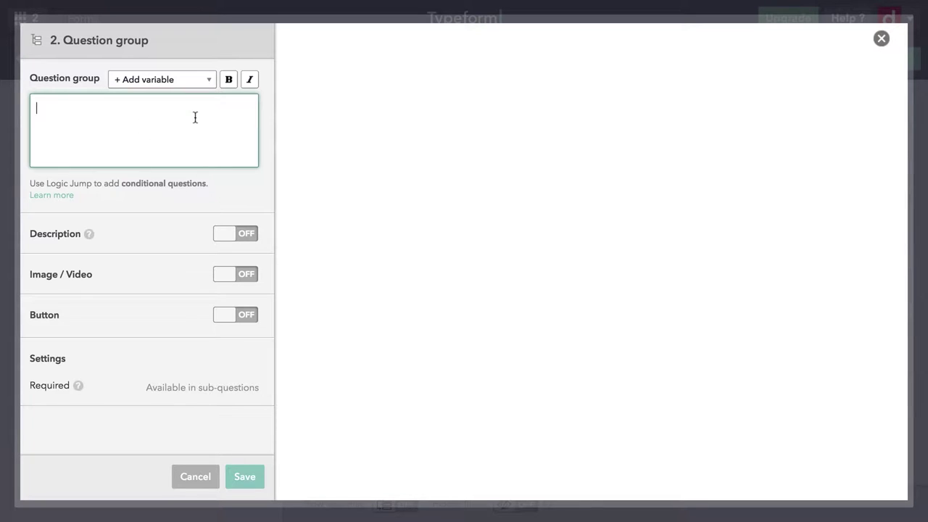
text(How much do you like...)
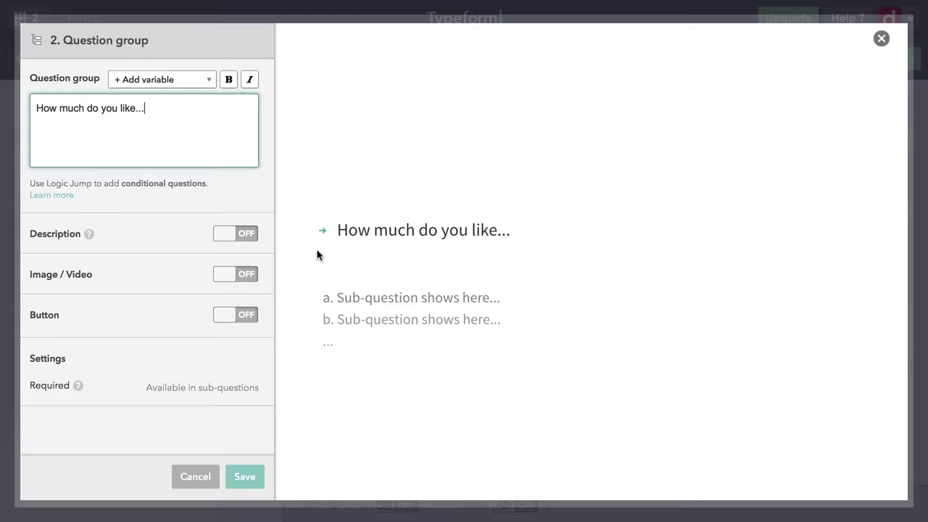
click(223, 322)
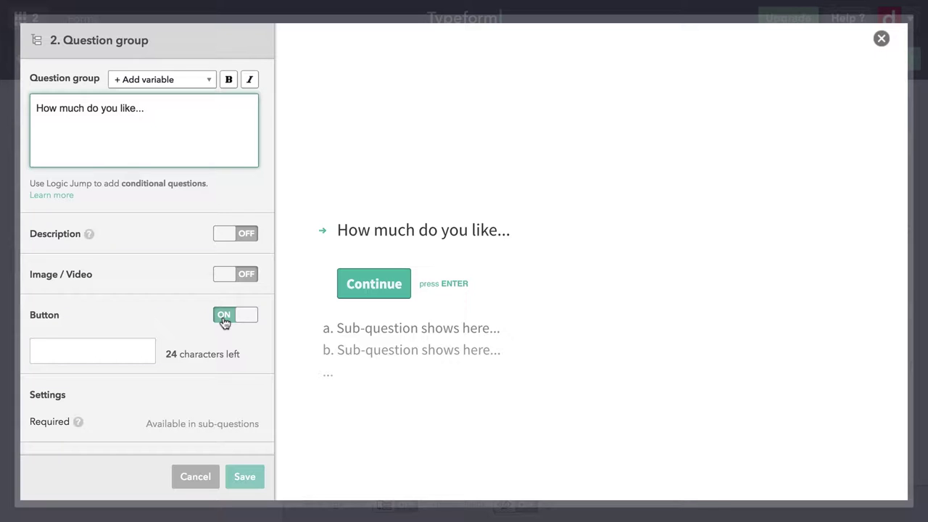
click(225, 319)
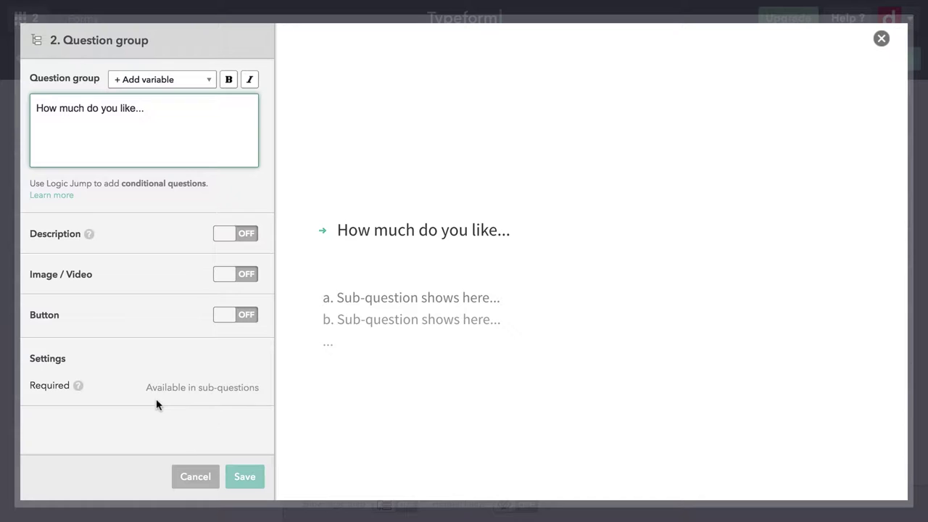
mouse_move(76, 391)
click(245, 477)
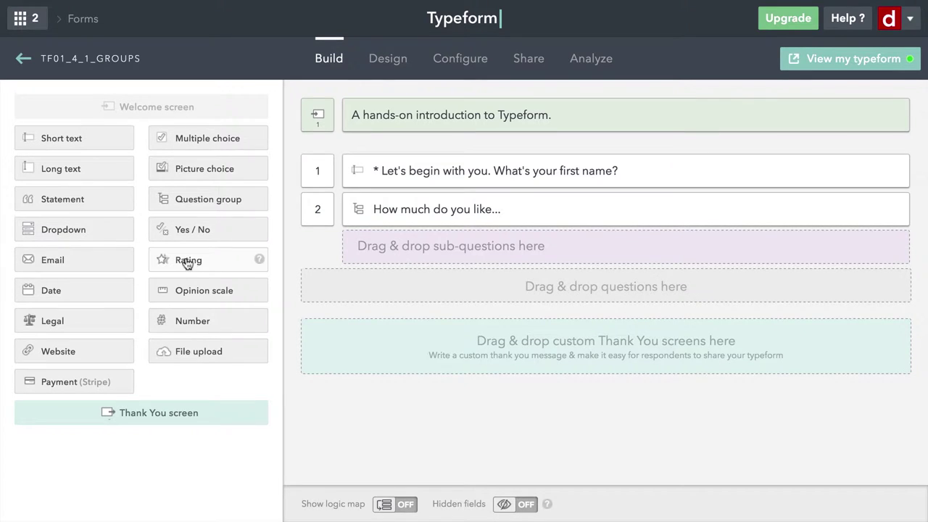
Add a five-step Rating sub-question titled 'Stars' to group 2 and save it.
drag(179, 262, 429, 251)
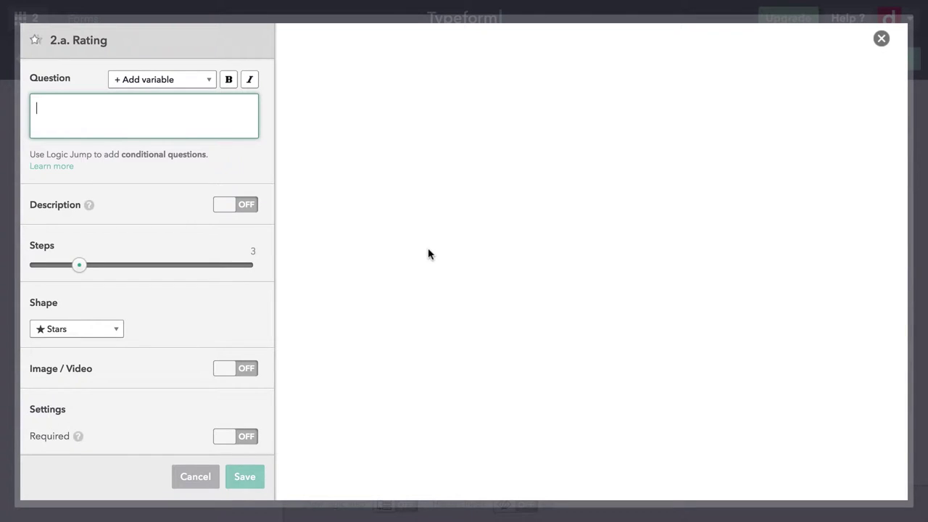
text(Stars)
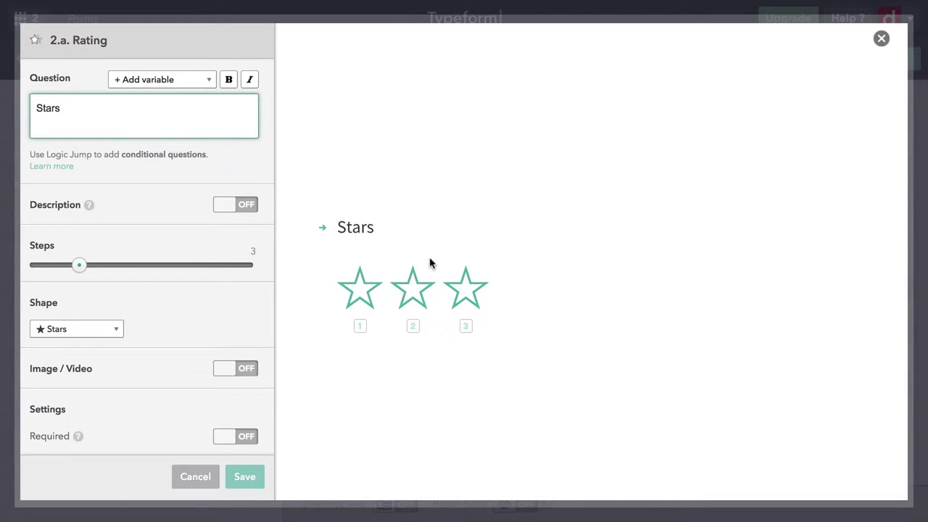
click(128, 266)
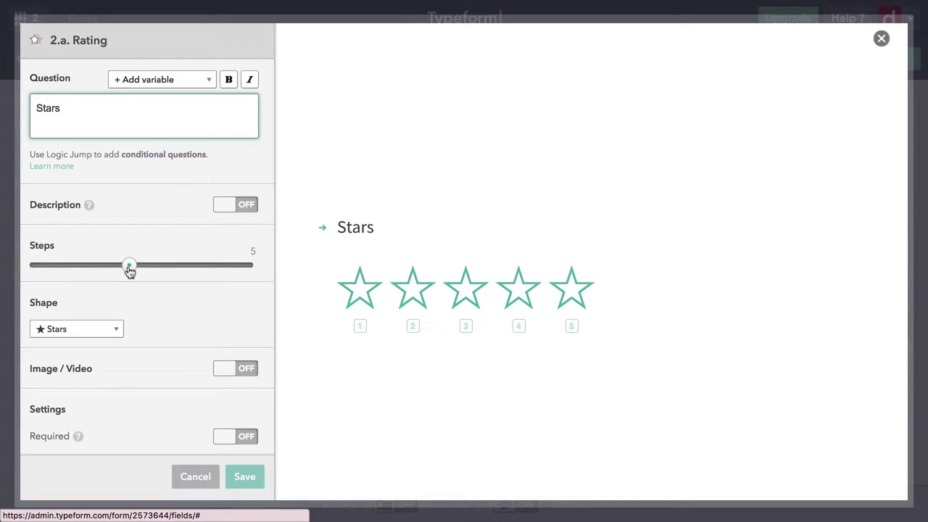
scroll(148, 349, down, 1)
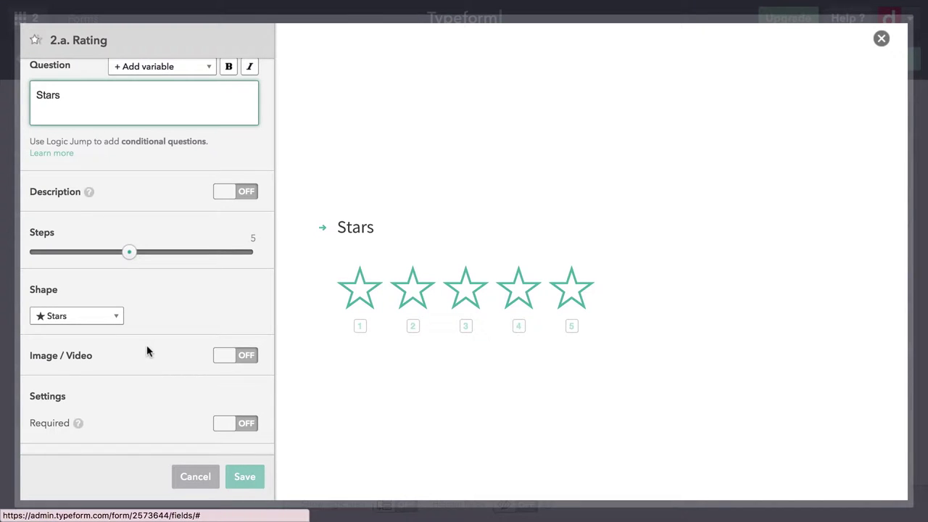
click(247, 480)
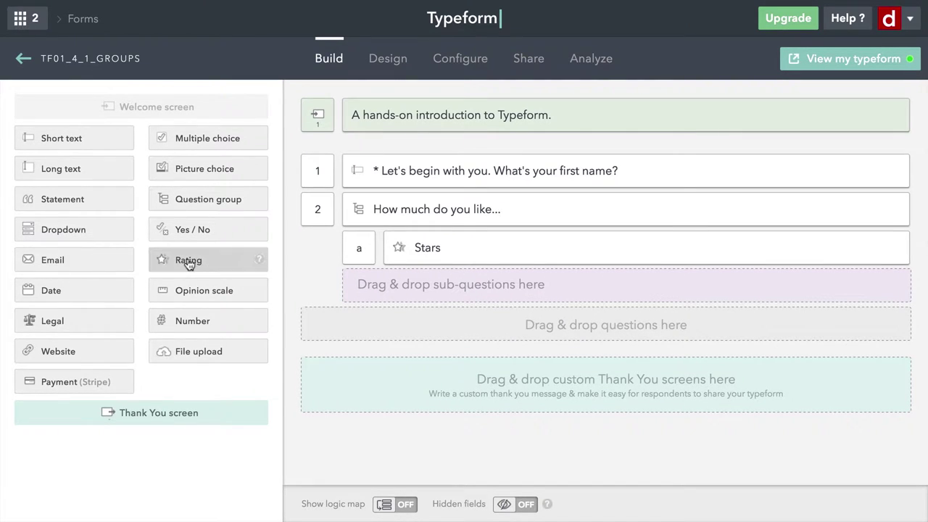
Add a 'Hearts' rating sub-question using five heart-shaped steps and save it.
drag(189, 264, 423, 283)
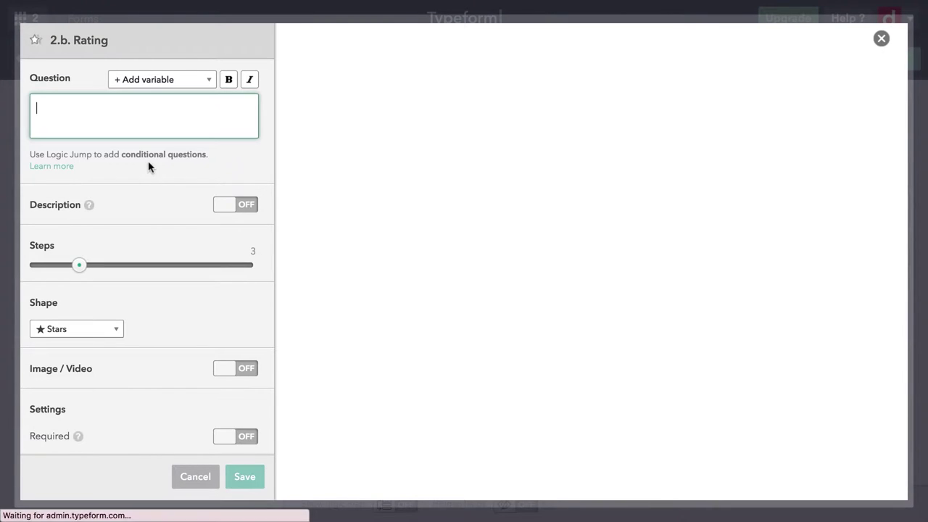
text(Hearts)
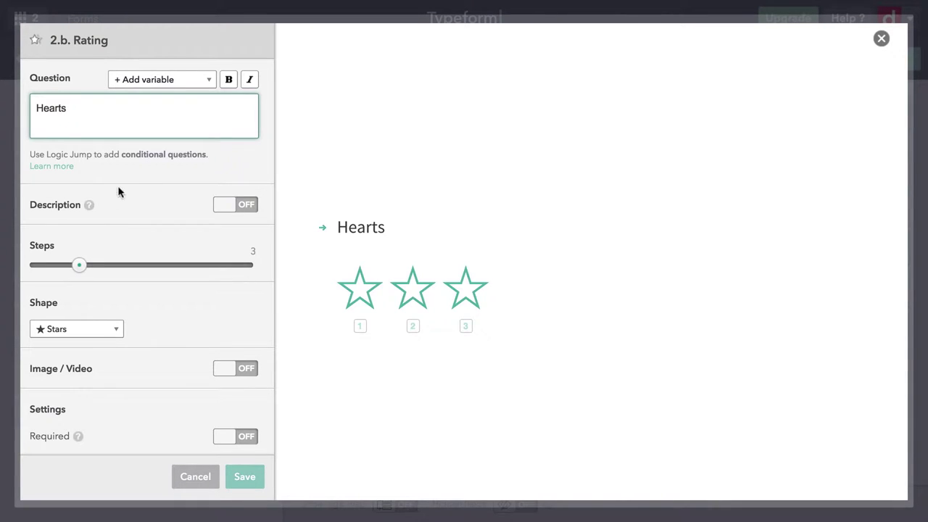
click(128, 265)
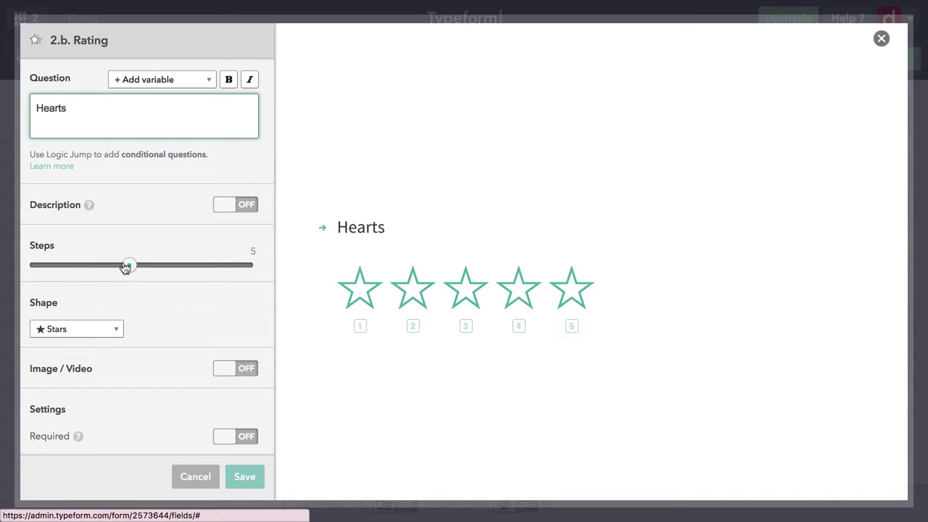
click(85, 333)
click(76, 361)
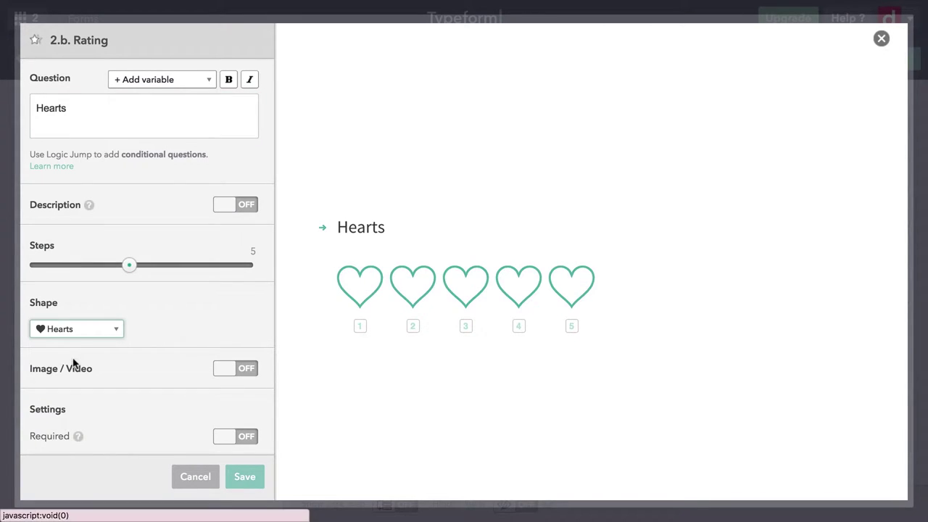
click(245, 481)
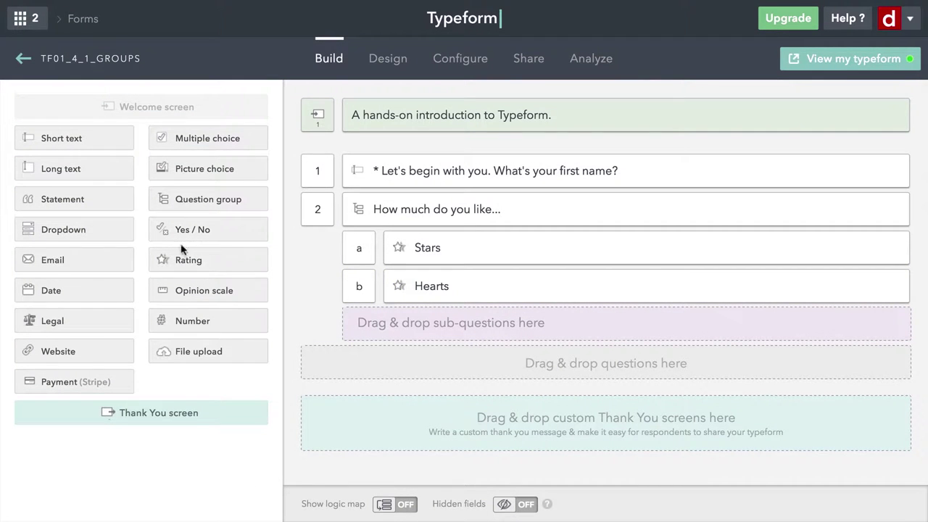
Add a 'Skulls' rating sub-question using five skull-shaped steps and save it.
drag(172, 262, 395, 323)
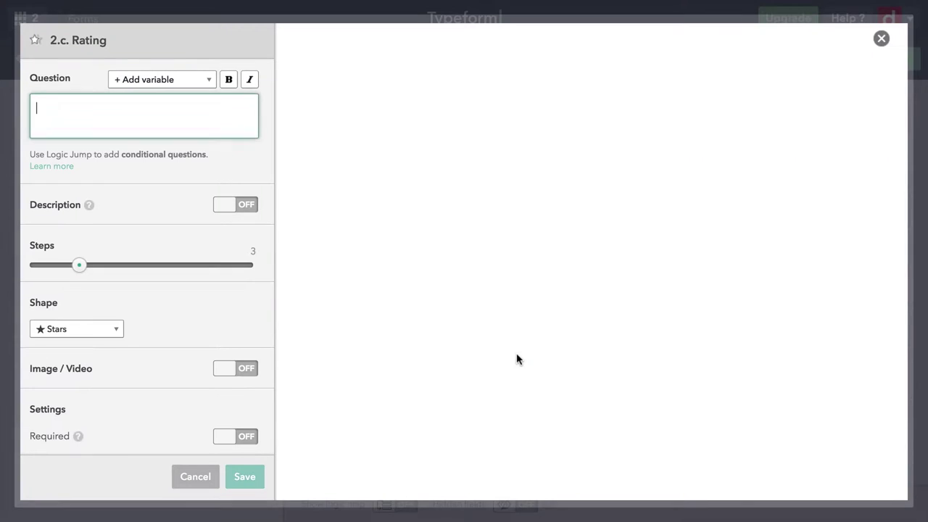
text(Skulls)
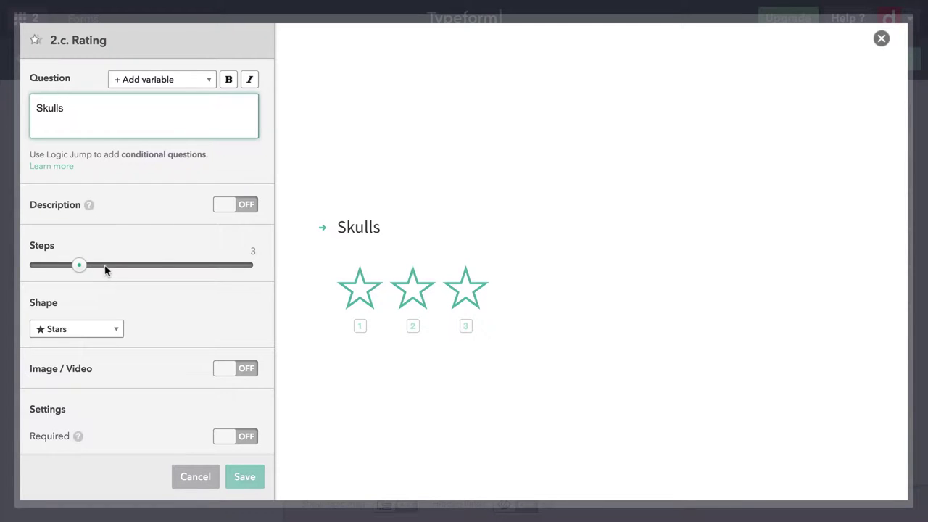
drag(105, 269, 129, 269)
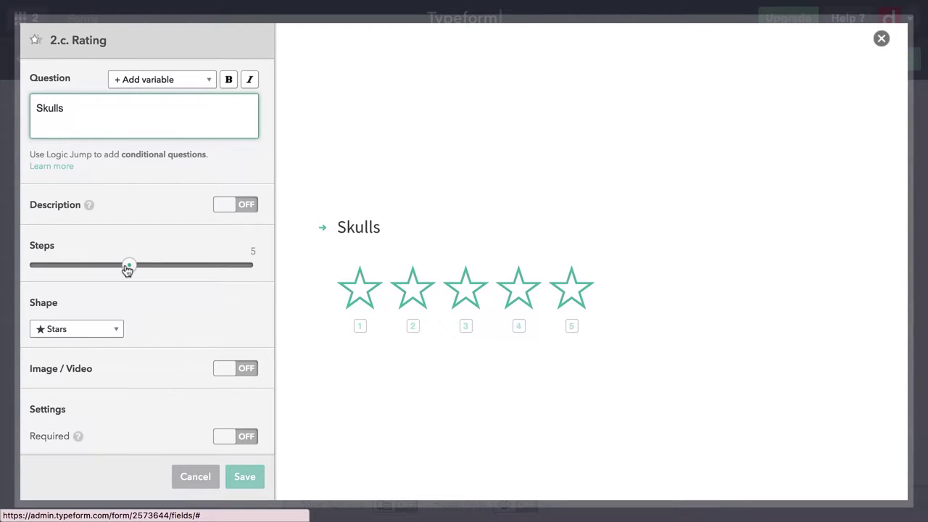
click(100, 332)
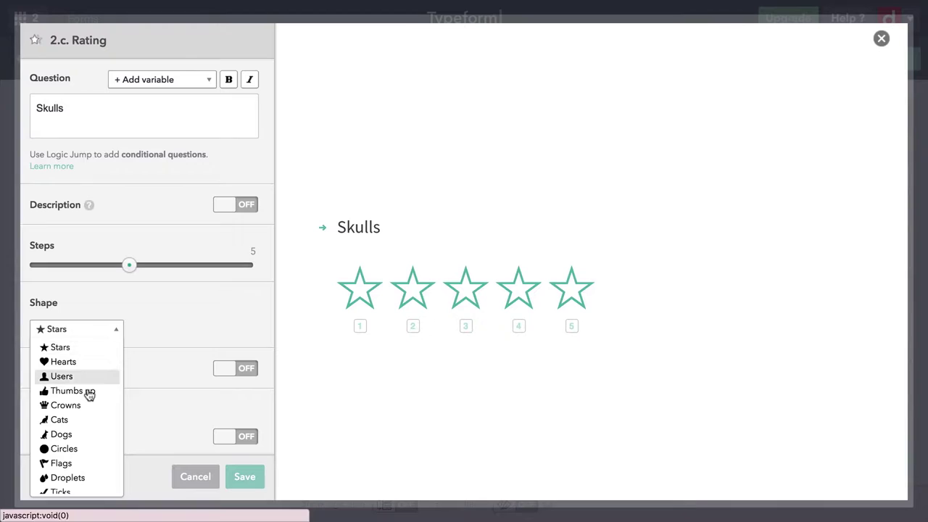
scroll(90, 392, down, 5)
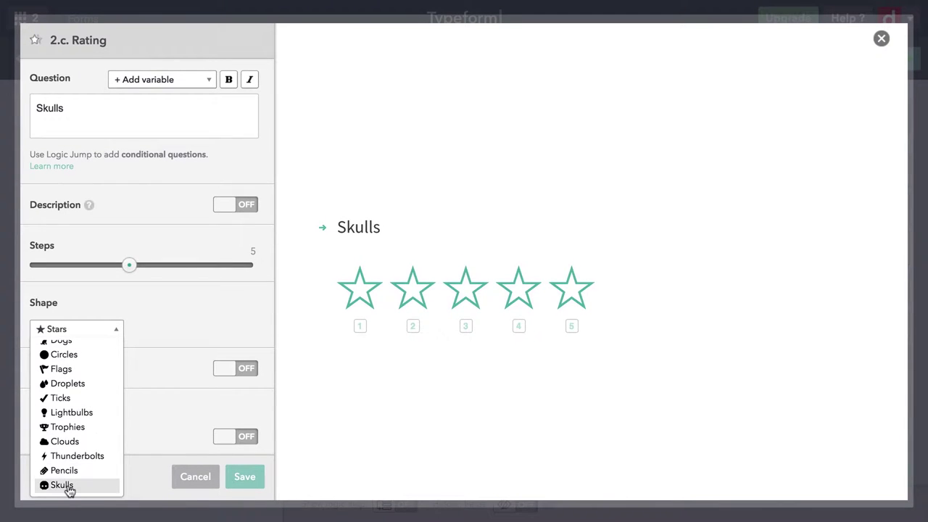
click(62, 485)
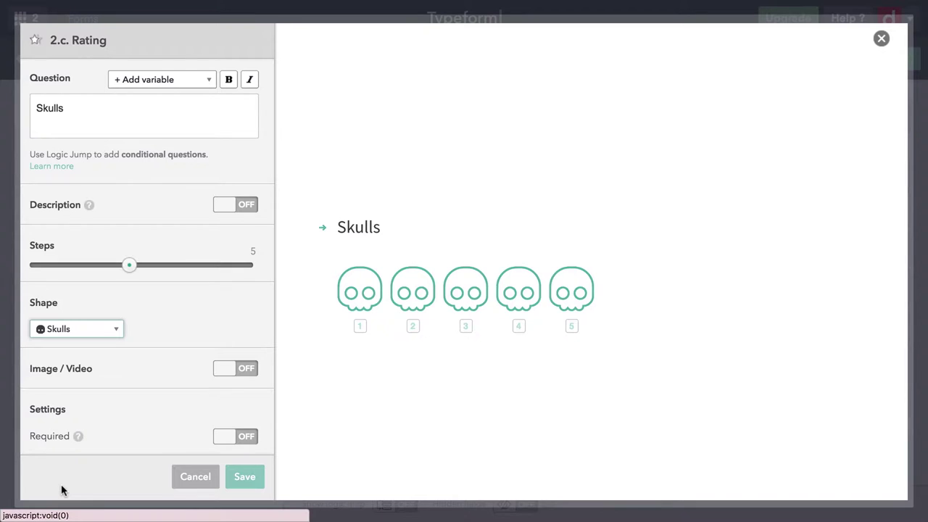
click(245, 477)
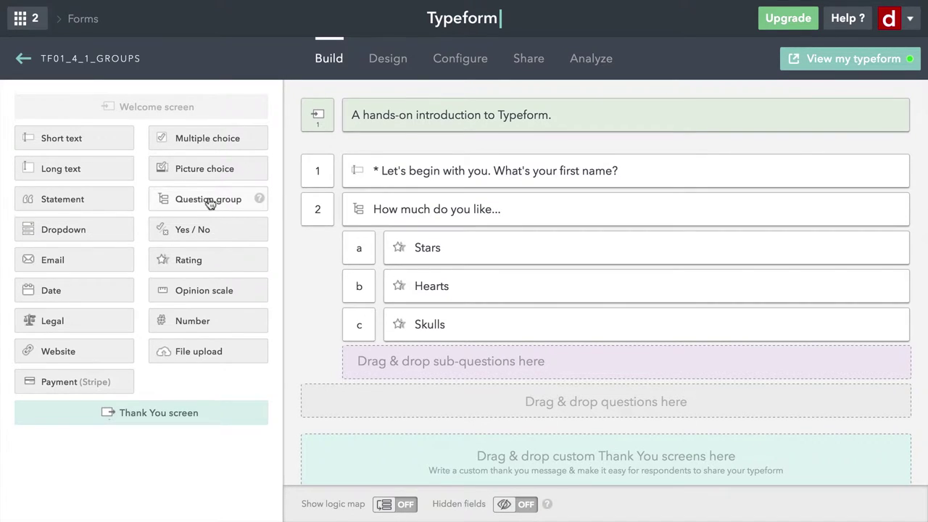
Insert question group 3 reading 'In order to process your order, please enter your billing address:'.
drag(201, 202, 396, 230)
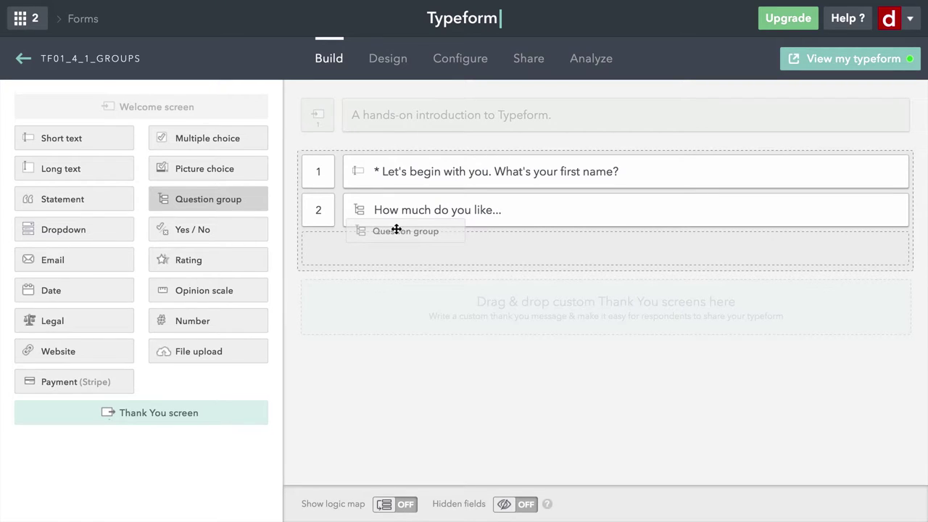
drag(396, 230, 394, 232)
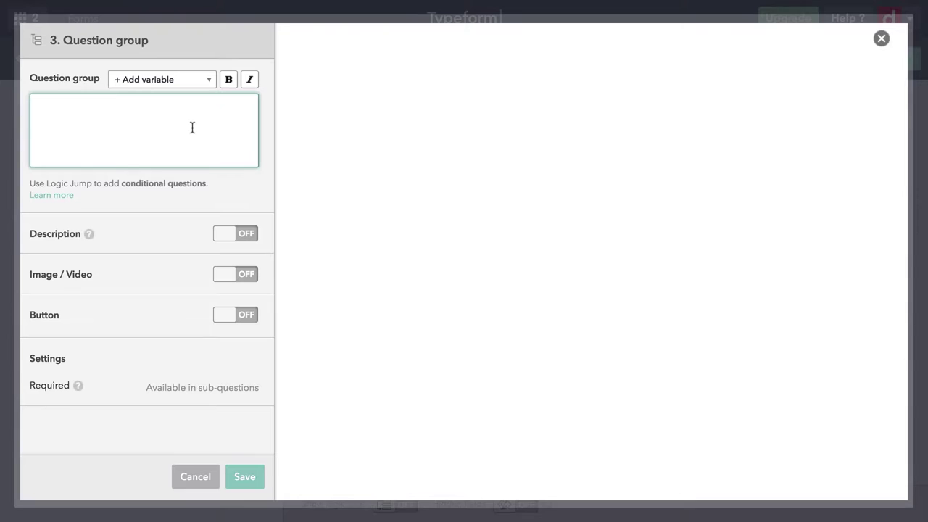
text(In order to process your order, please enter your billing address:)
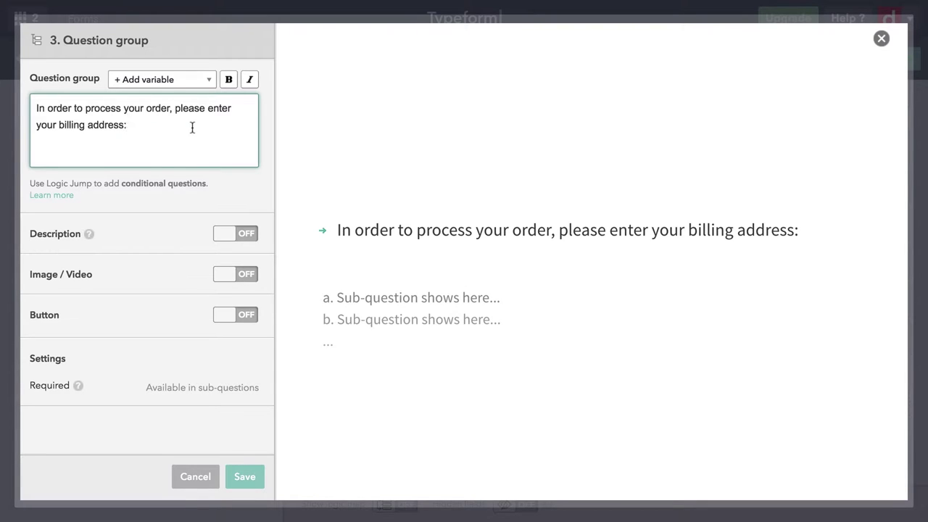
click(173, 403)
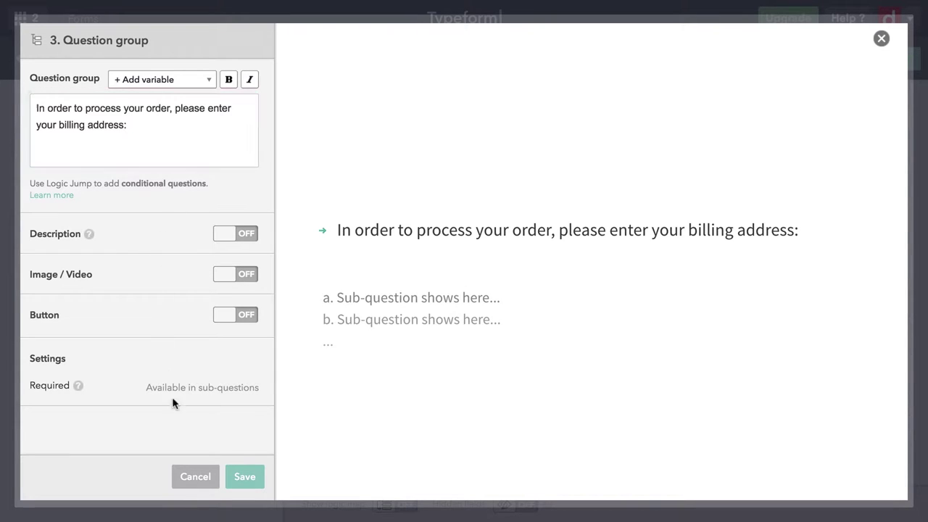
Save group 3 and give it a Short text sub-question titled 'Street Address'.
click(245, 480)
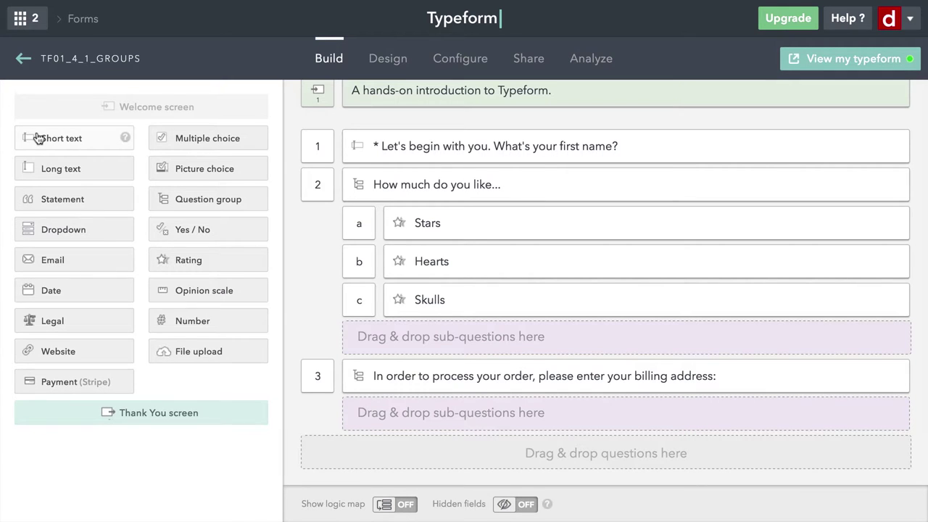
drag(39, 138, 422, 419)
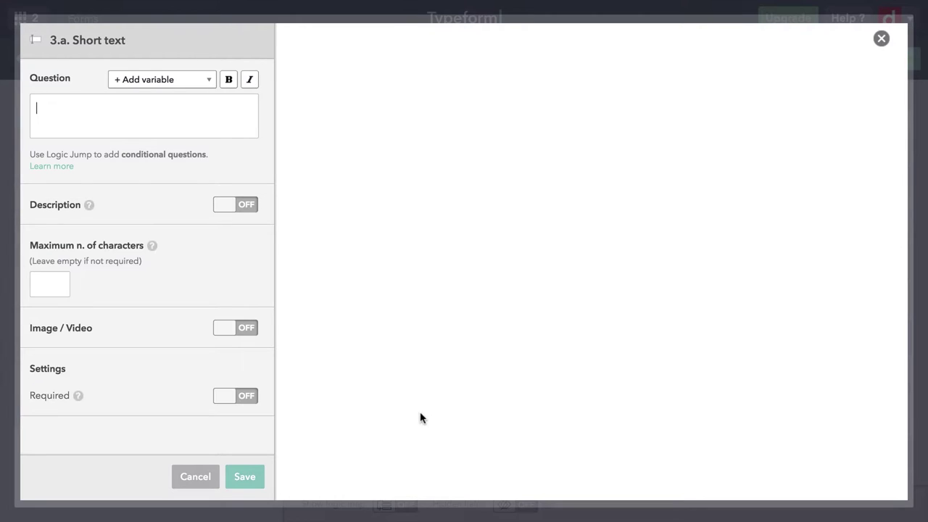
text(St)
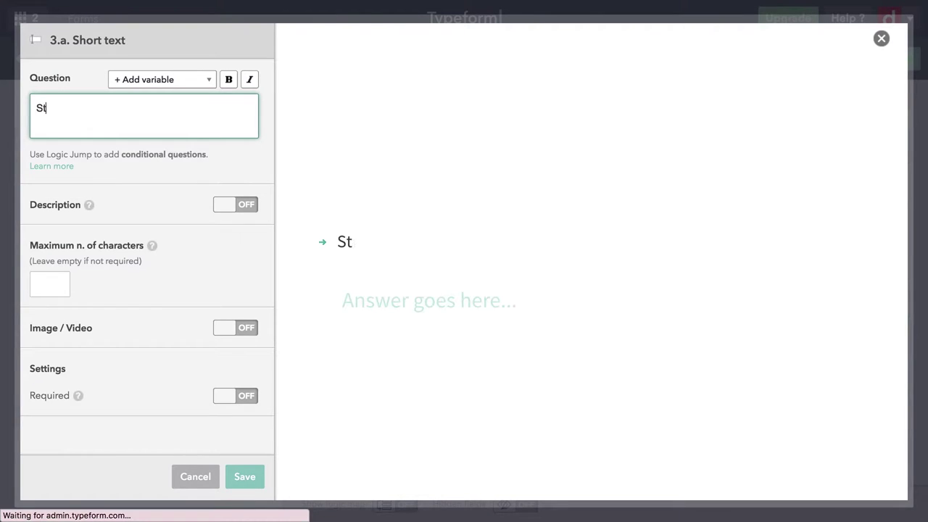
text(reet Address)
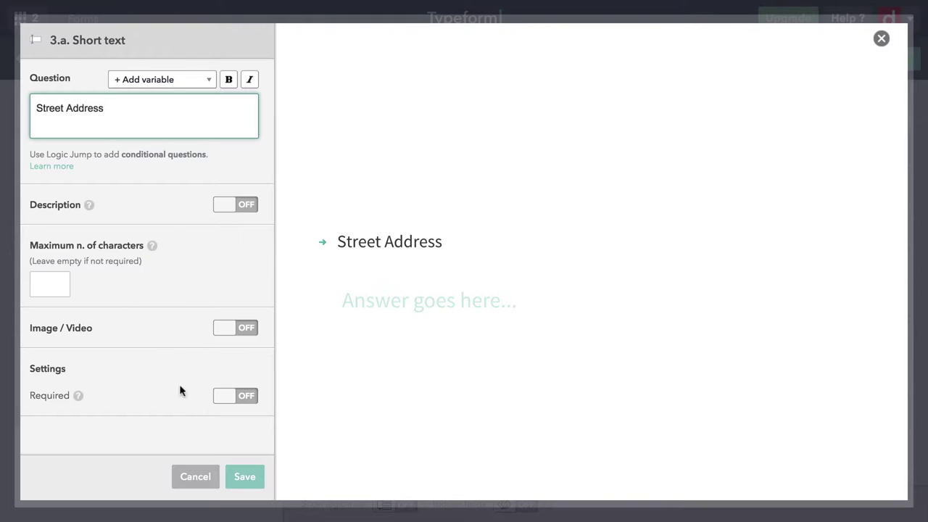
click(247, 481)
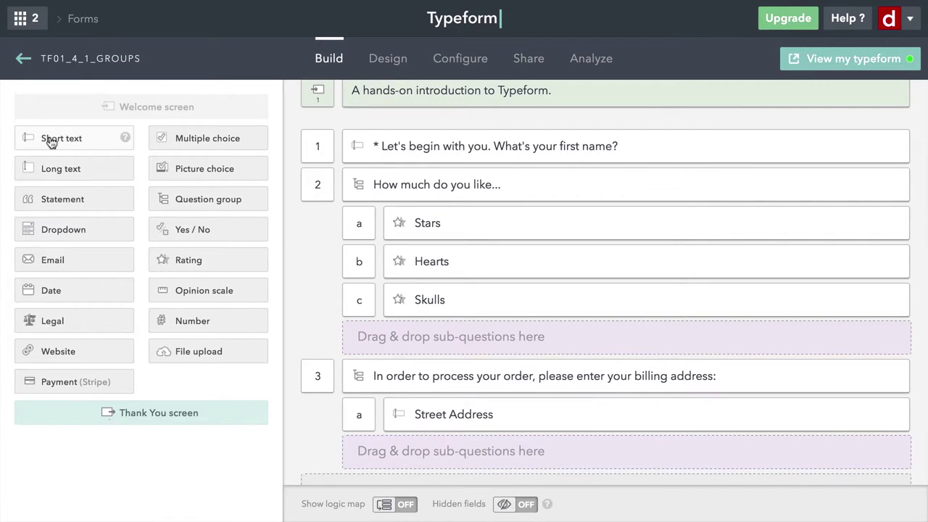
Add and save a 'City' short-text sub-question, then drop a Dropdown sub-question below it.
drag(47, 137, 406, 379)
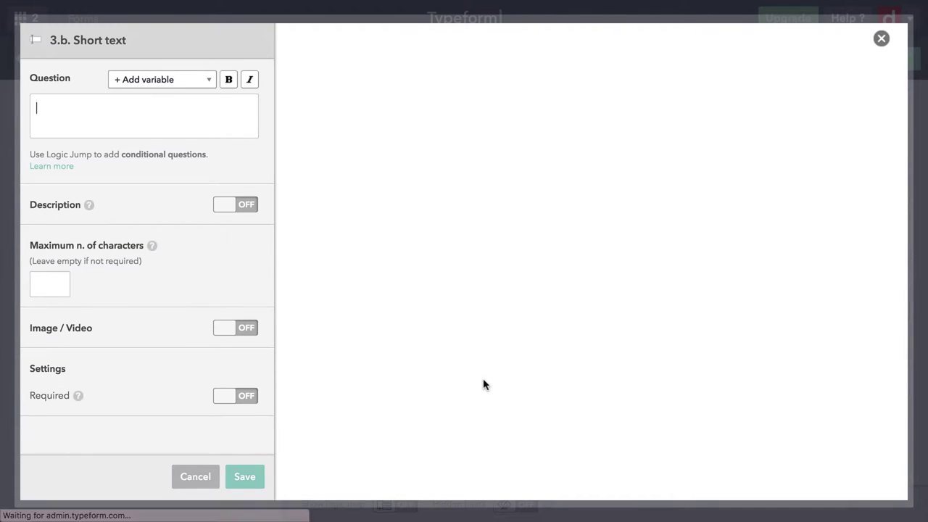
text(City)
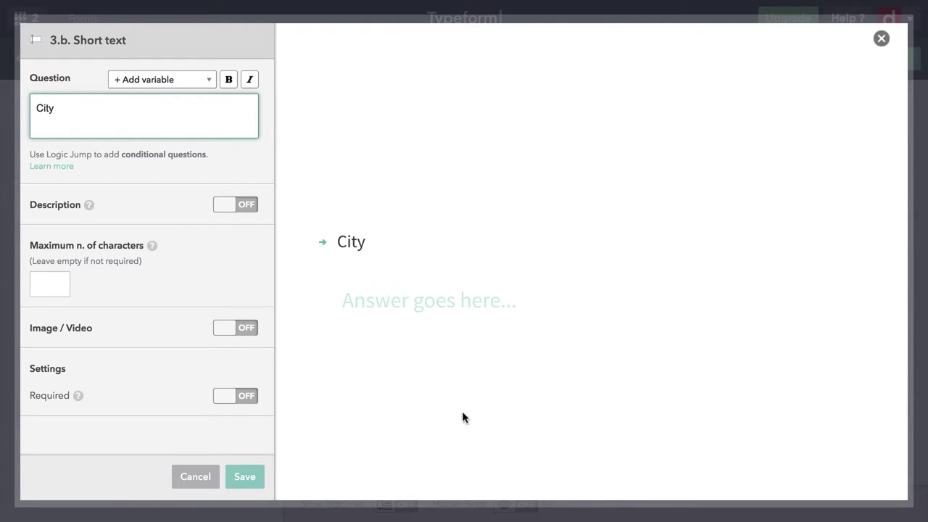
click(247, 478)
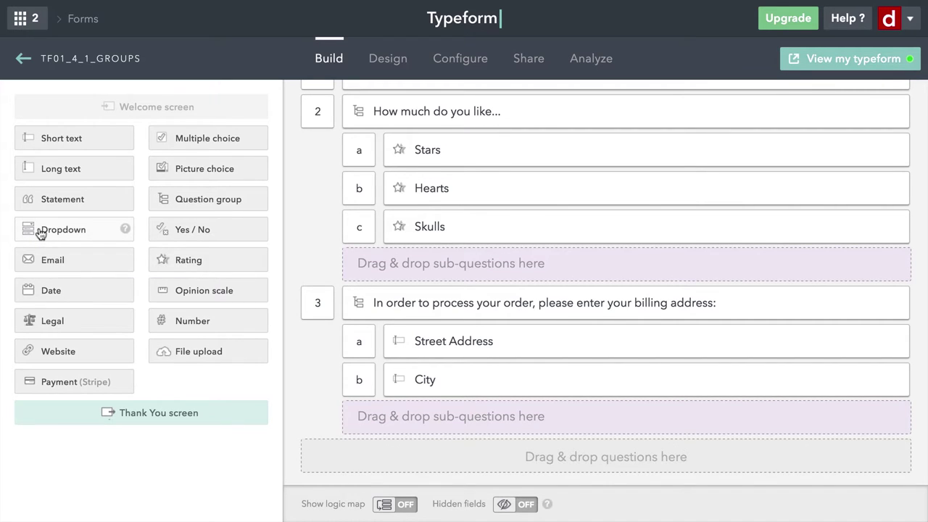
drag(40, 232, 373, 422)
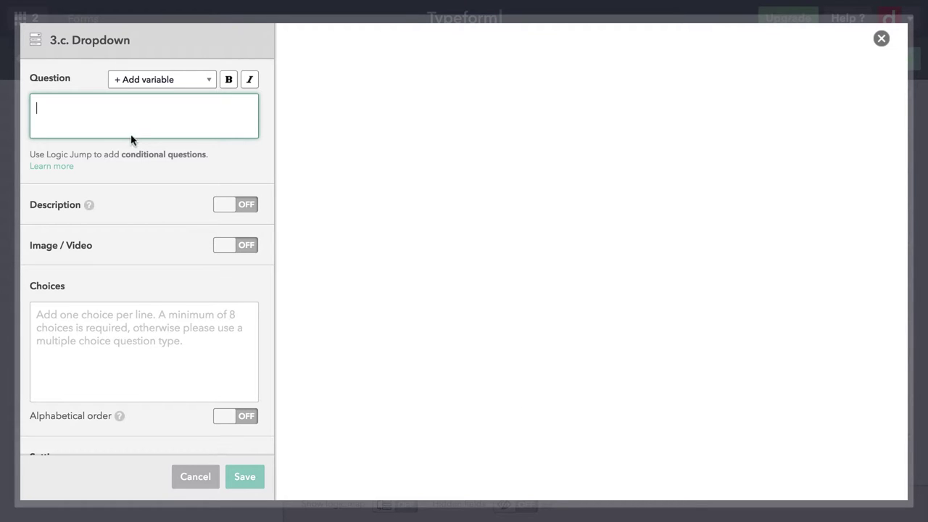
Title the dropdown 'State', paste the US states Alabama through Wyoming as choices, and save.
text(Sat)
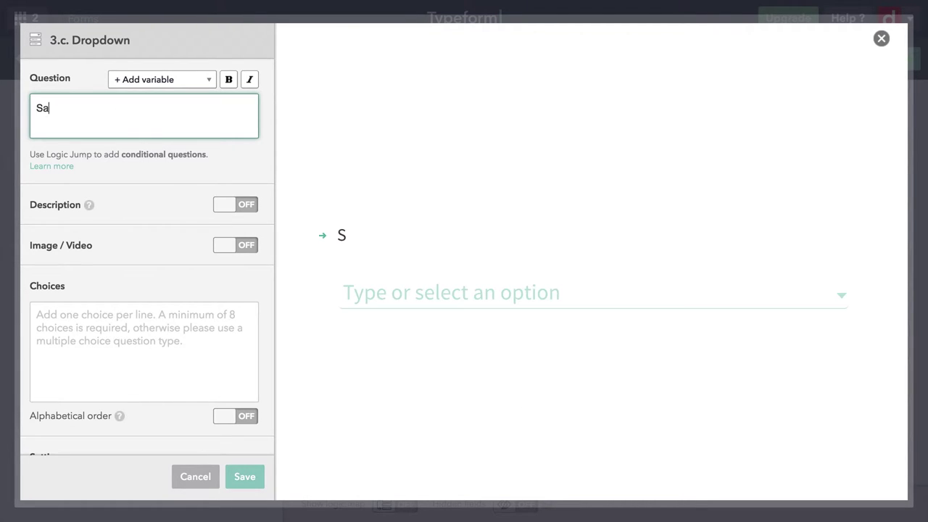
key(BackSpace)
key(BackSpace)
text(tate)
click(147, 329)
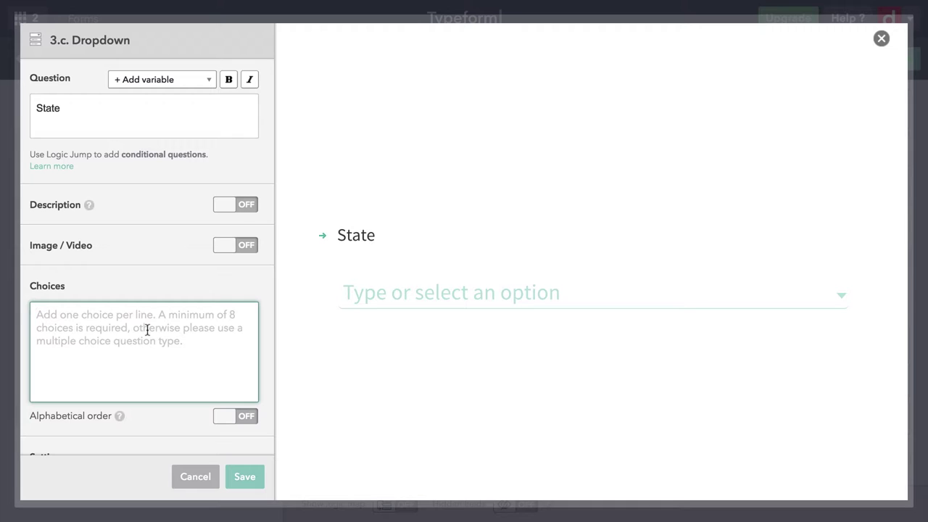
key(ctrl+v)
scroll(147, 329, up, 4)
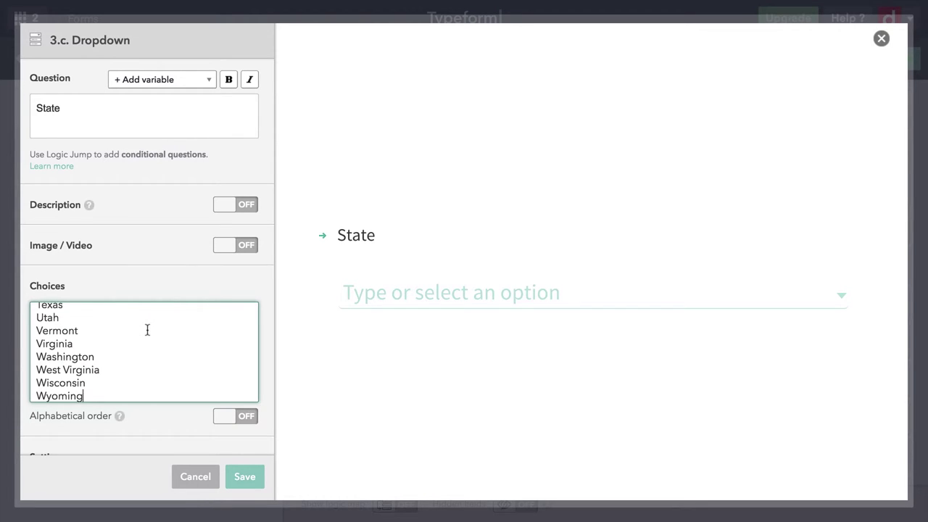
scroll(148, 330, up, 3)
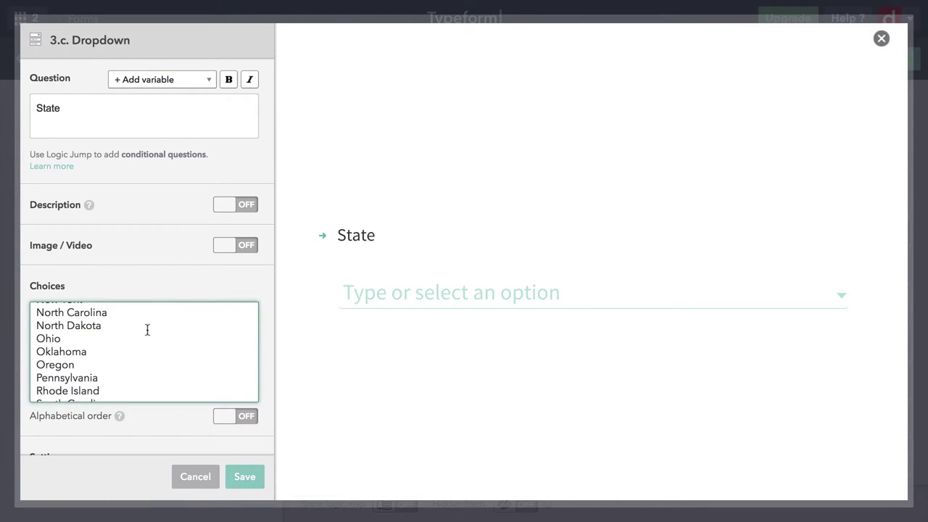
scroll(147, 330, up, 3)
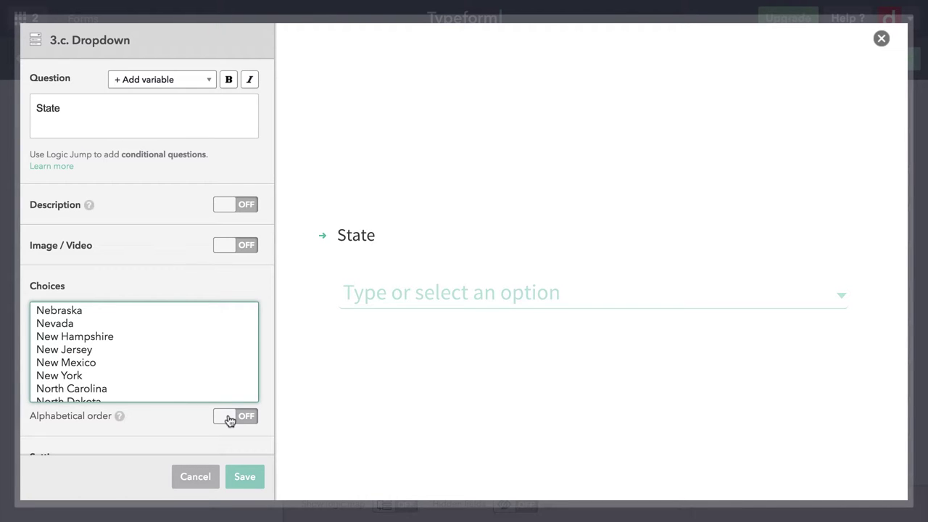
scroll(220, 339, up, 2)
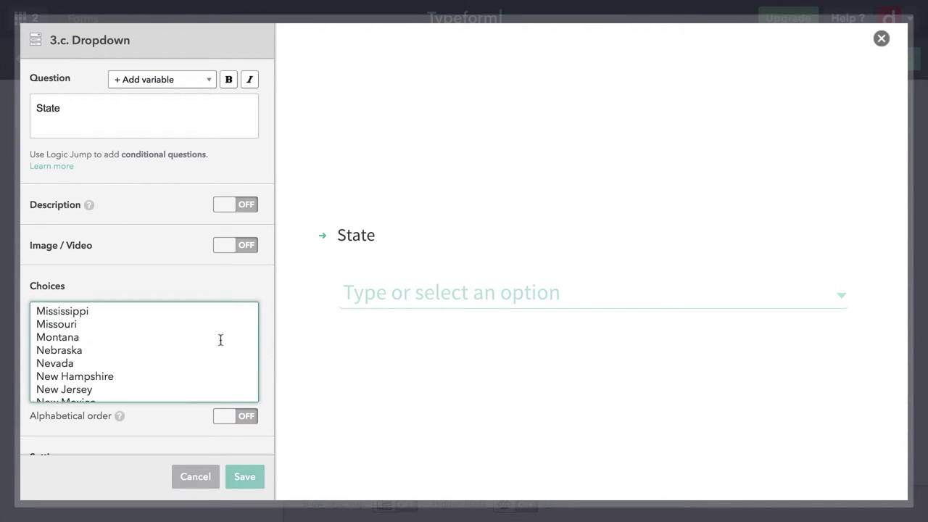
scroll(220, 339, up, 8)
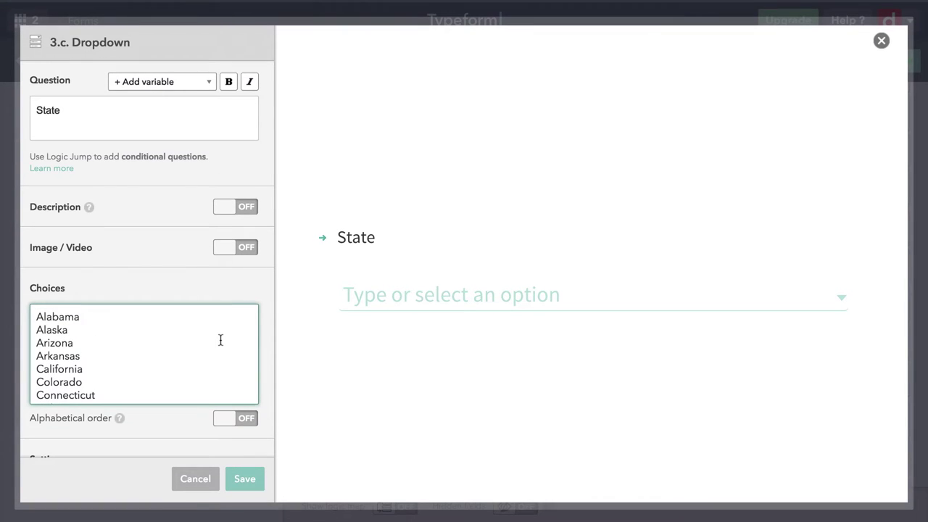
scroll(269, 377, down, 2)
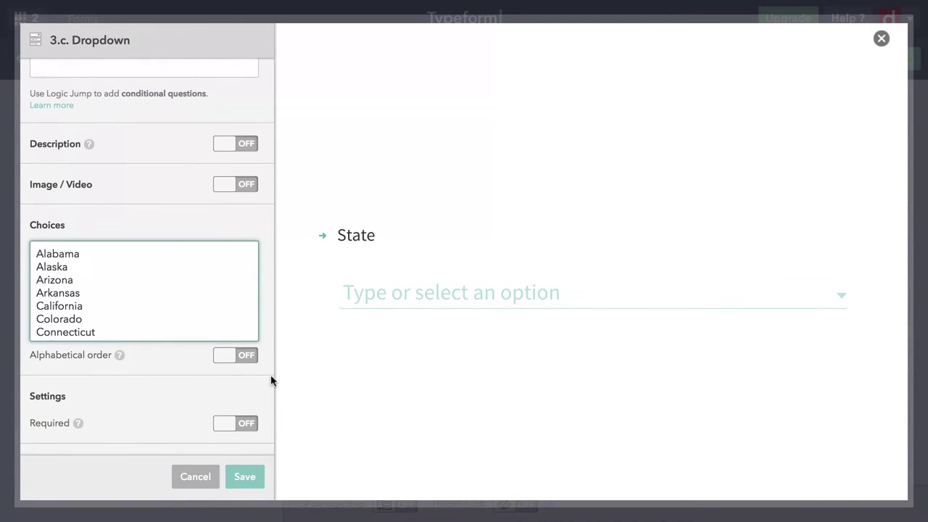
click(246, 479)
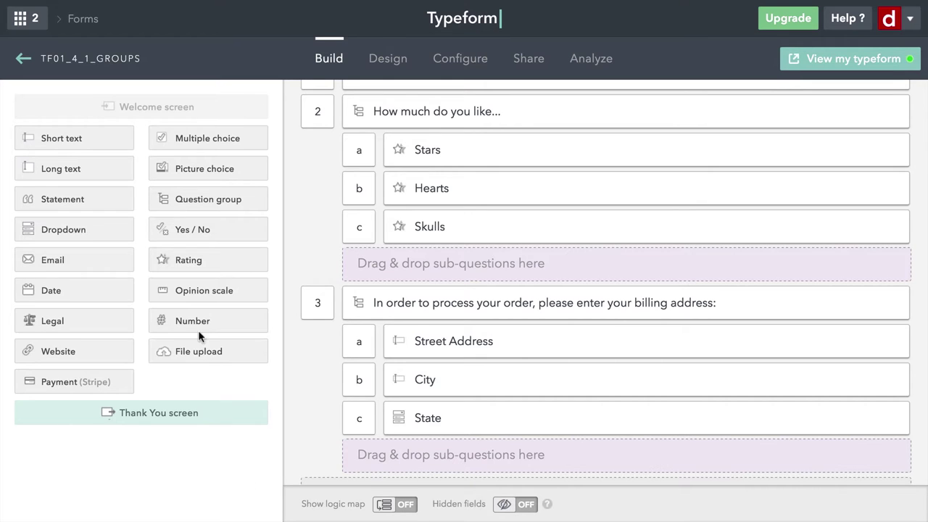
Add a Number sub-question titled 'Zip Code' with the description 'Five digits'.
drag(187, 323, 396, 389)
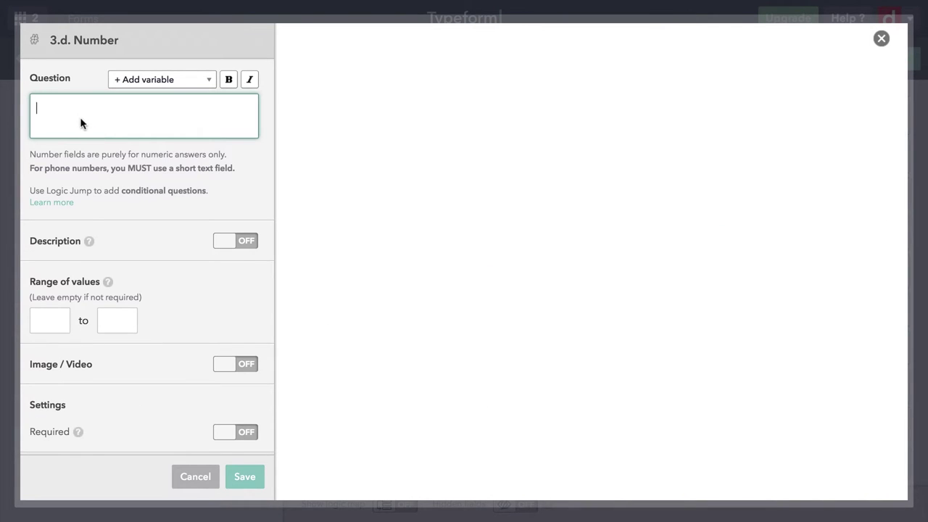
text(Zip )
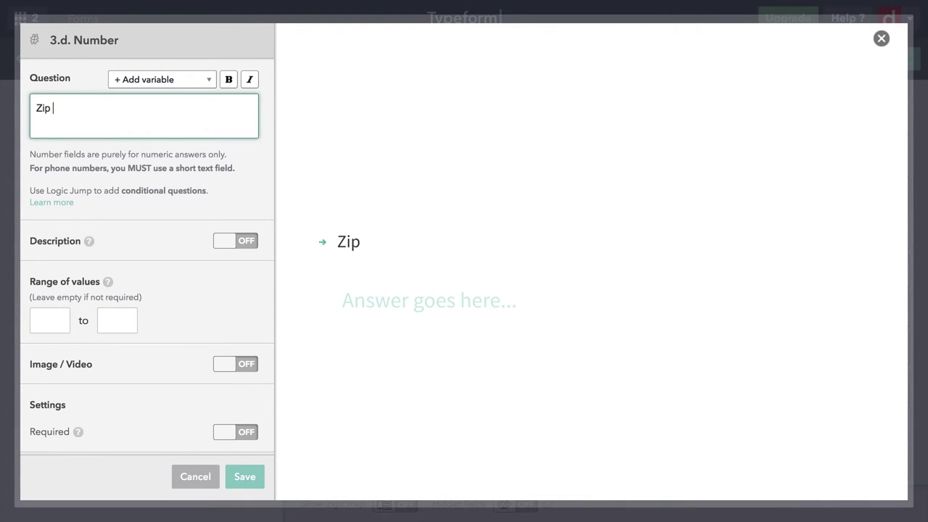
text(Code)
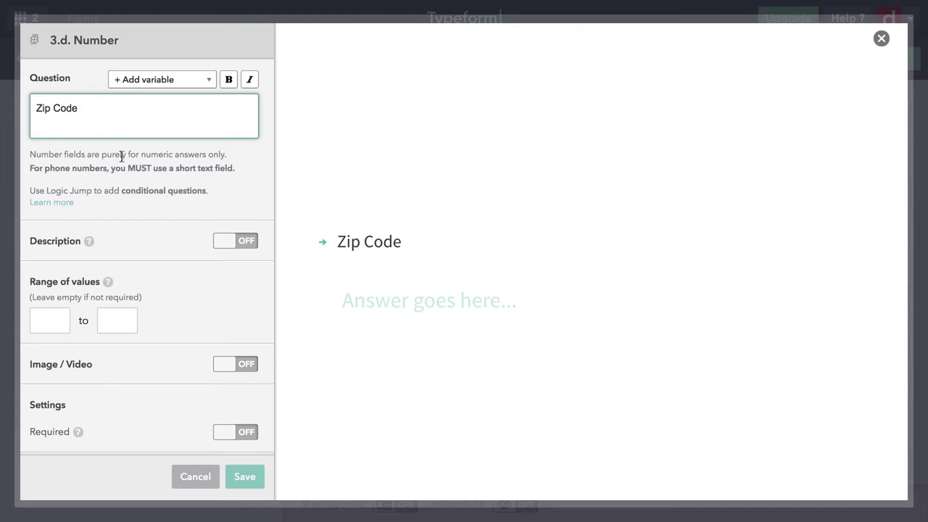
click(224, 243)
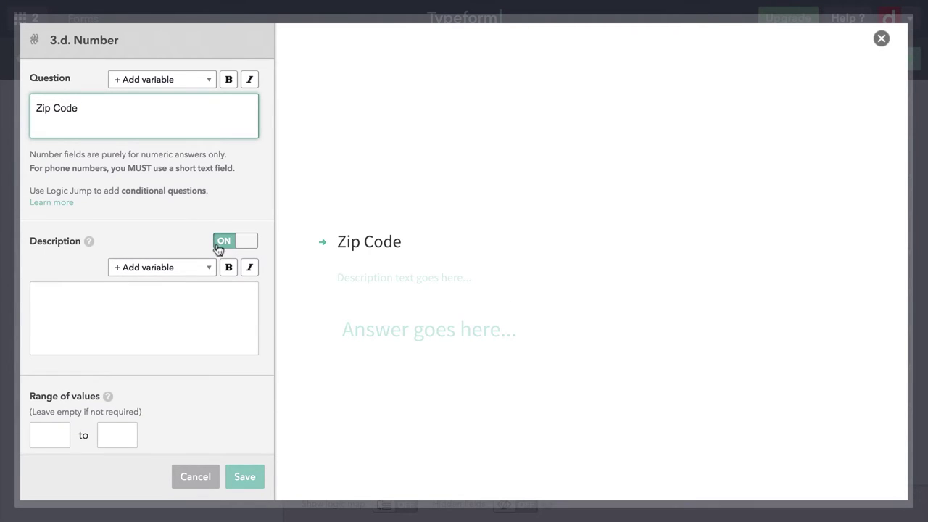
click(182, 304)
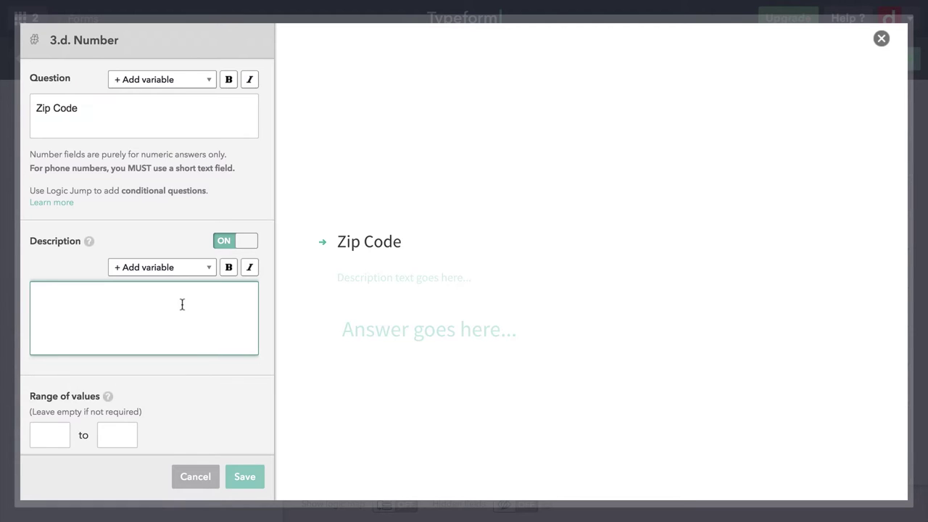
text(Five digits)
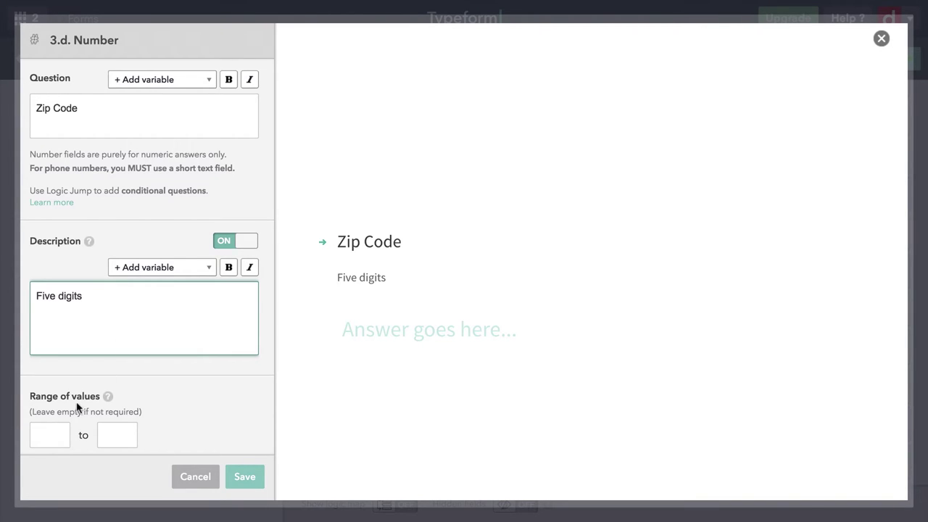
Limit the Zip Code value range to 0 through 99999 and save the question.
click(44, 435)
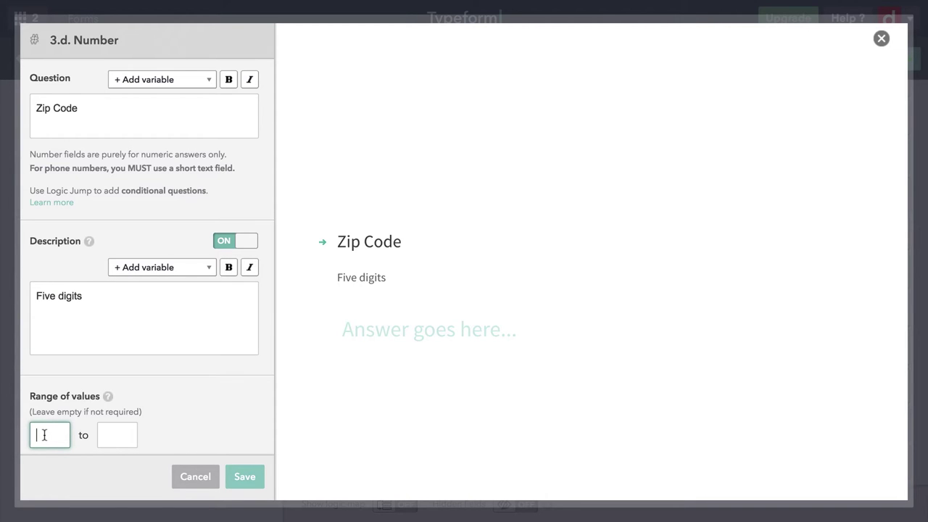
text(0)
click(125, 435)
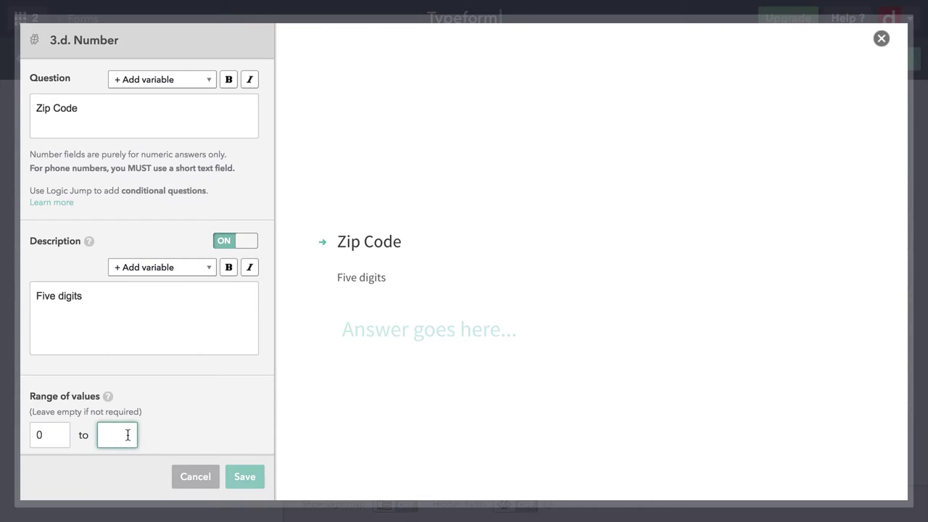
text(99999)
click(245, 477)
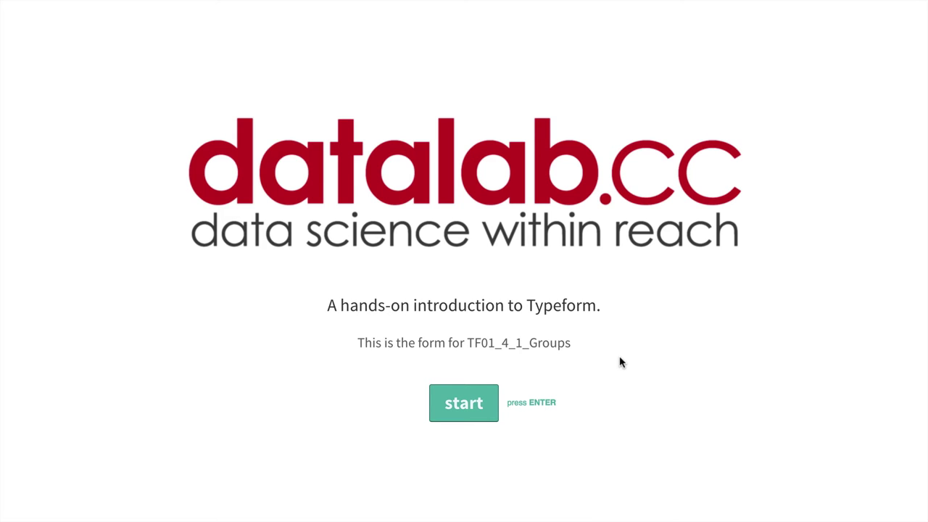
Start the previewed form and answer the first-name question with a first name.
key(Return)
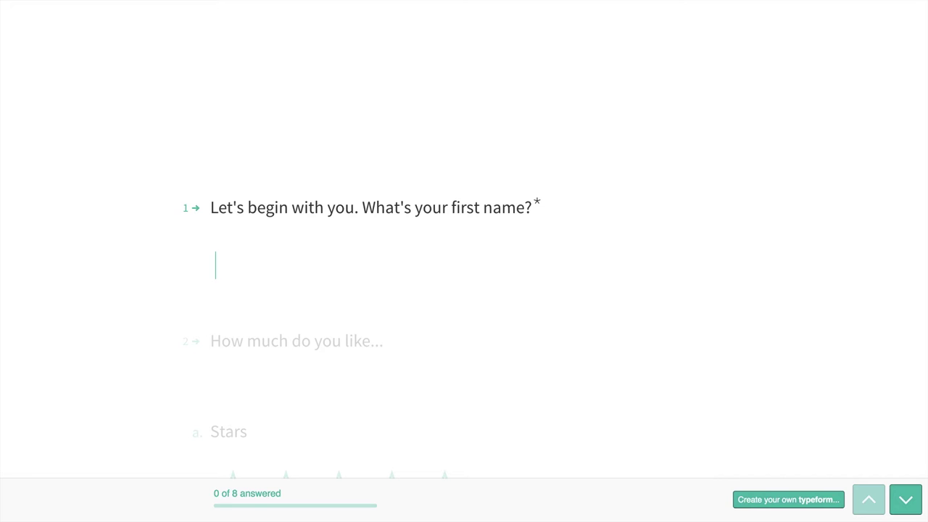
text(Bart)
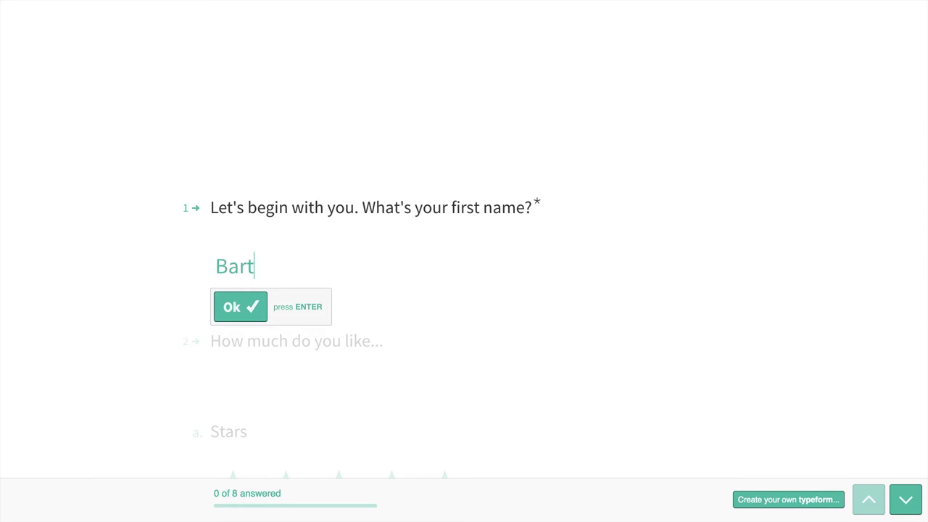
key(Return)
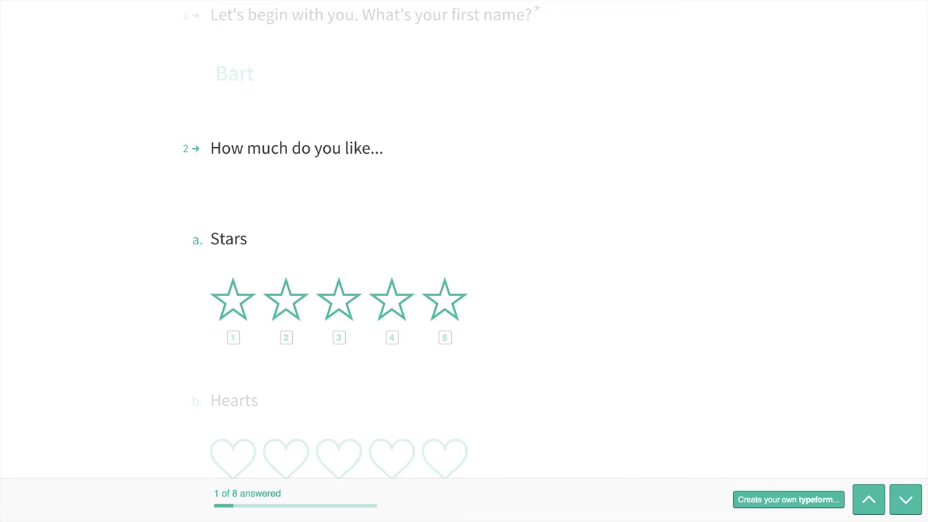
Rate Stars 4, Hearts 4 and Skulls 3.
key(4)
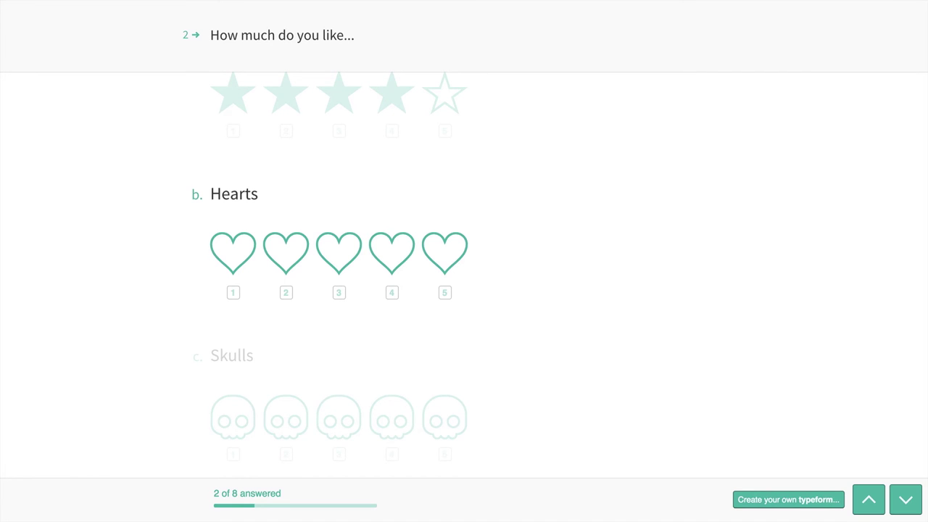
key(4)
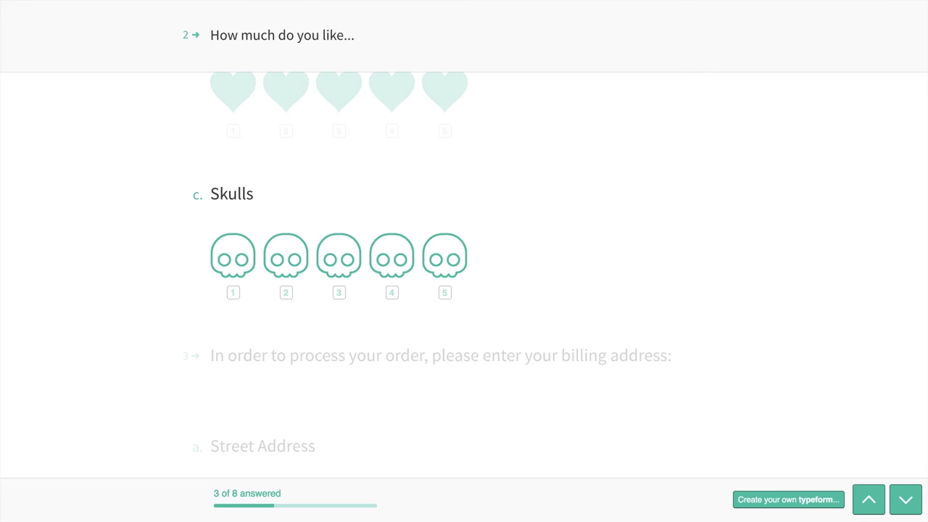
key(3)
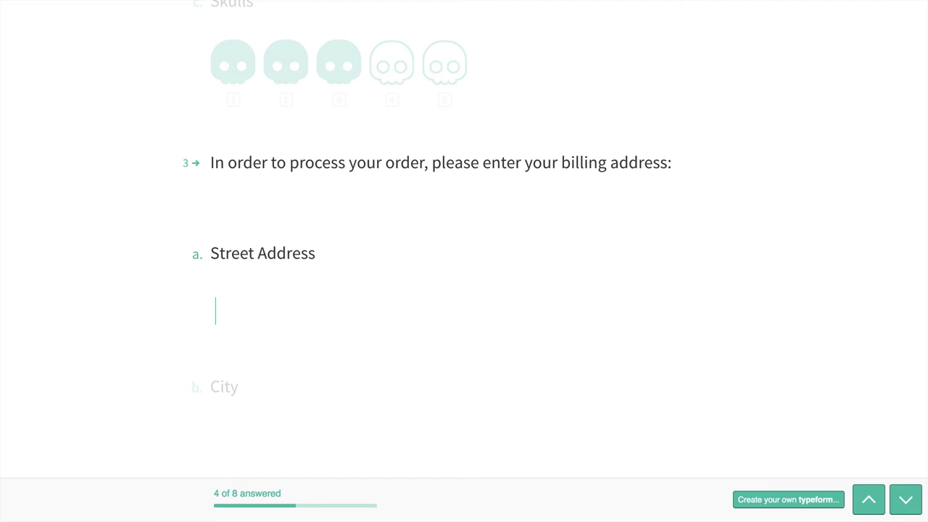
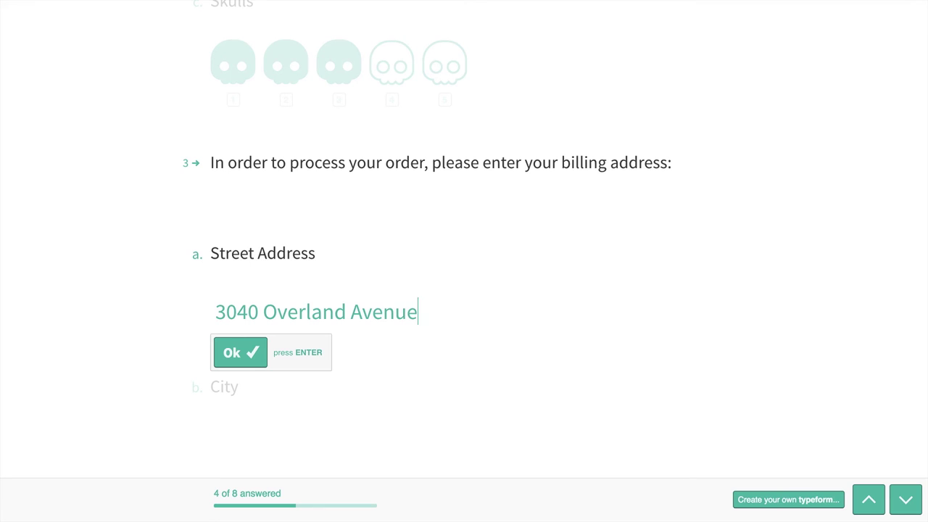
Answer the billing address with a street and city, California as the state, and a five-digit zip code.
key(Return)
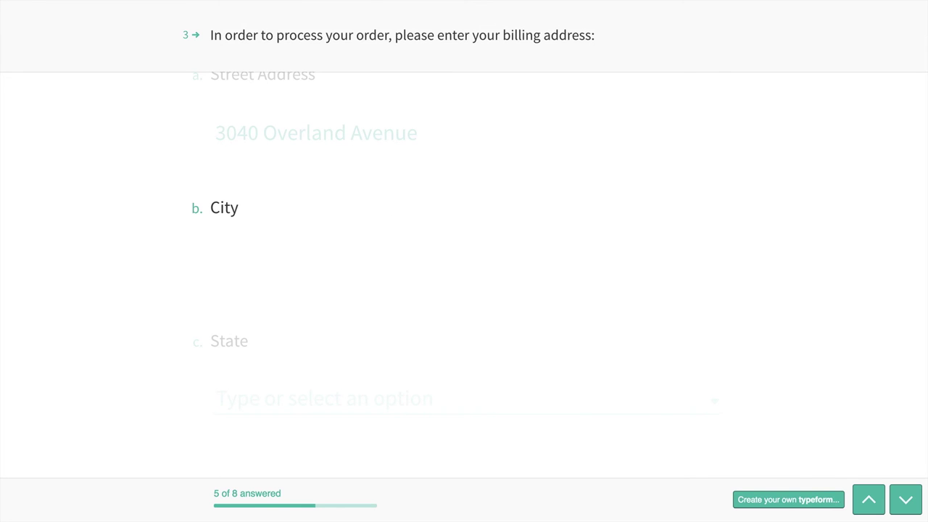
text(Los Ang)
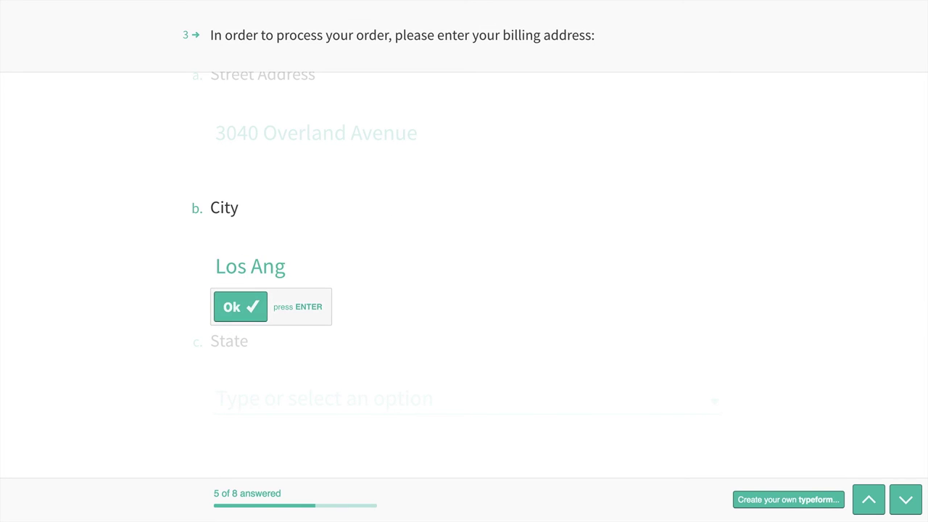
text(eles)
key(Return)
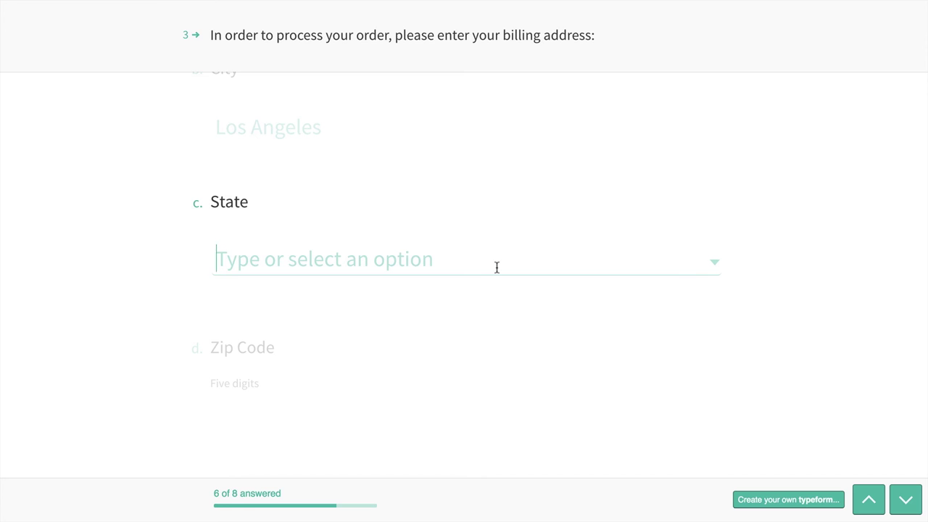
text(cal)
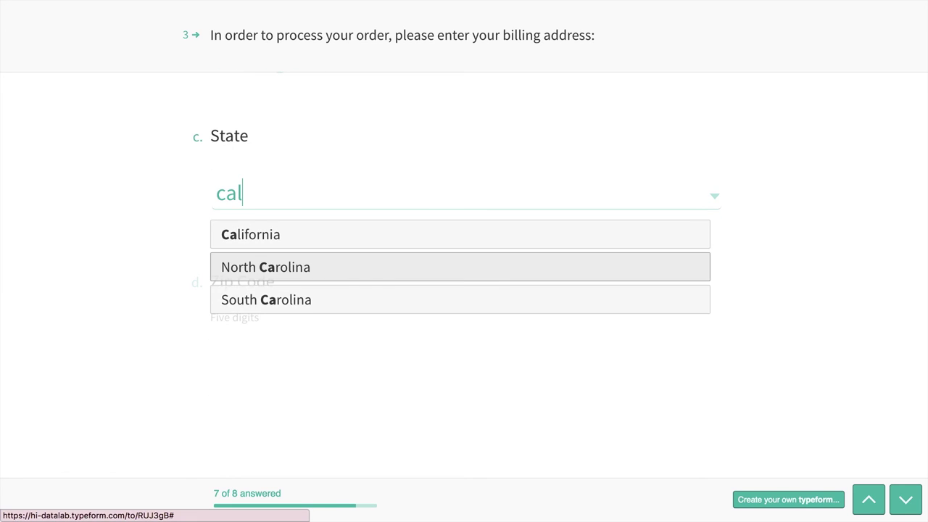
click(380, 240)
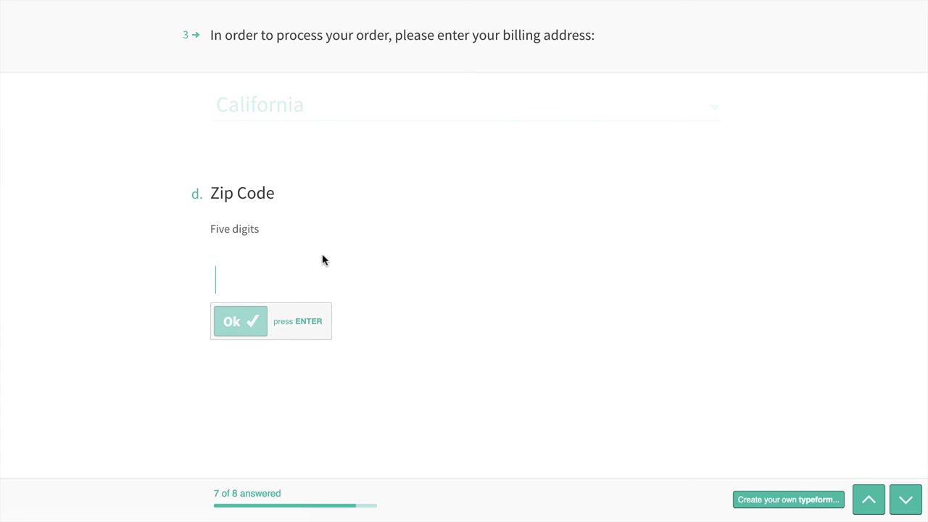
text(90064)
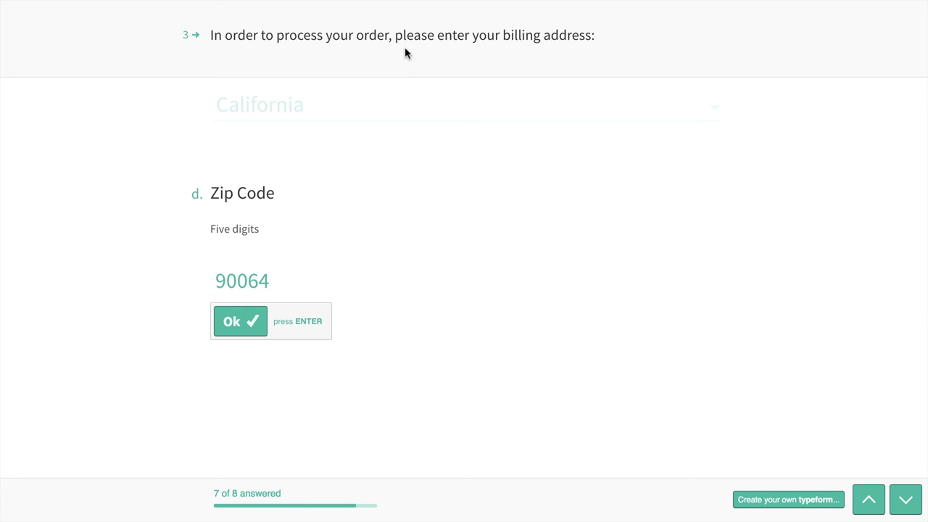
click(239, 330)
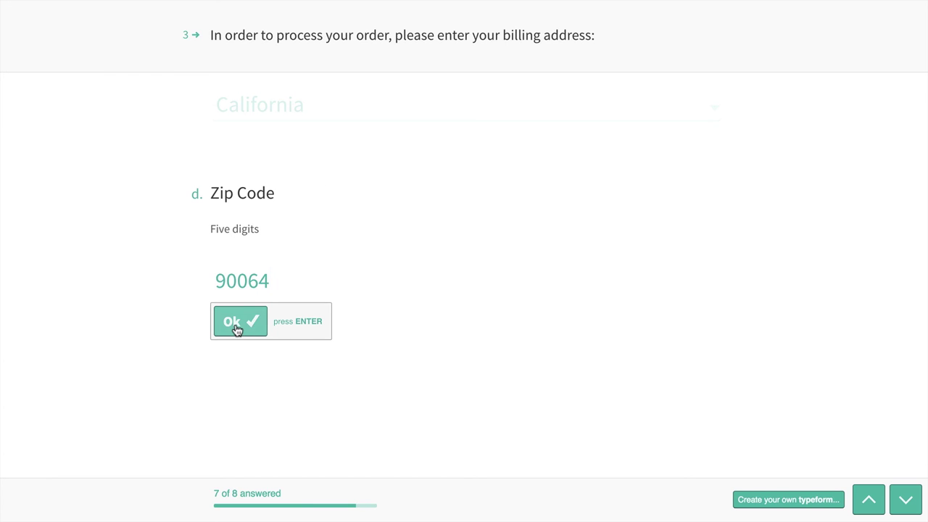